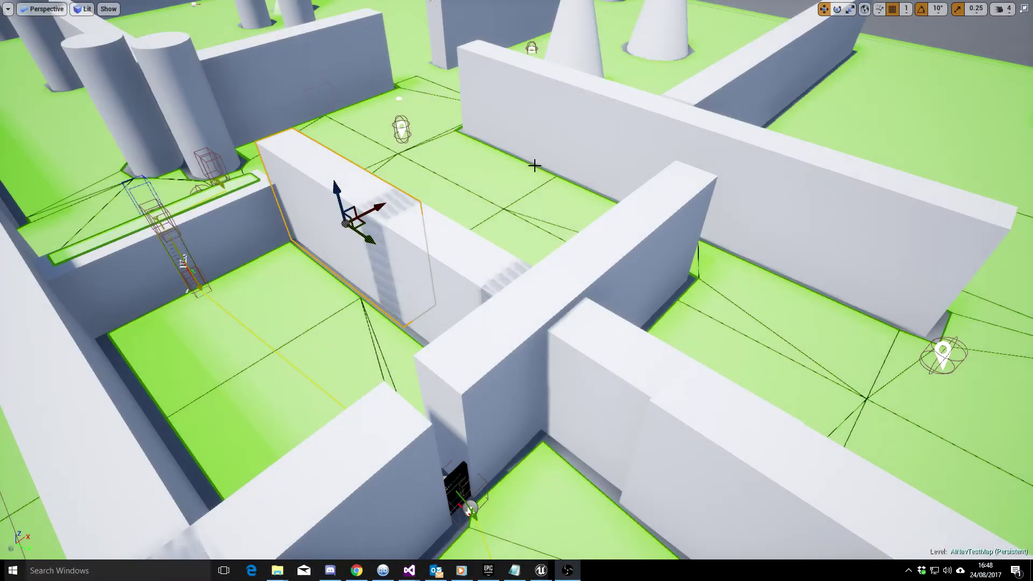
# Move the navigation path's start actor around the end of the wall onto the floor area leading to the door
pyautogui.moveTo(518, 168)
pyautogui.mouseDown(button='right')
pyautogui.moveTo(517, 193)
pyautogui.moveTo(527, 175)
pyautogui.moveTo(530, 201)
pyautogui.moveTo(521, 137)
pyautogui.moveTo(523, 167)
pyautogui.mouseUp(button='right')
pyautogui.scroll(5, 516, 291)
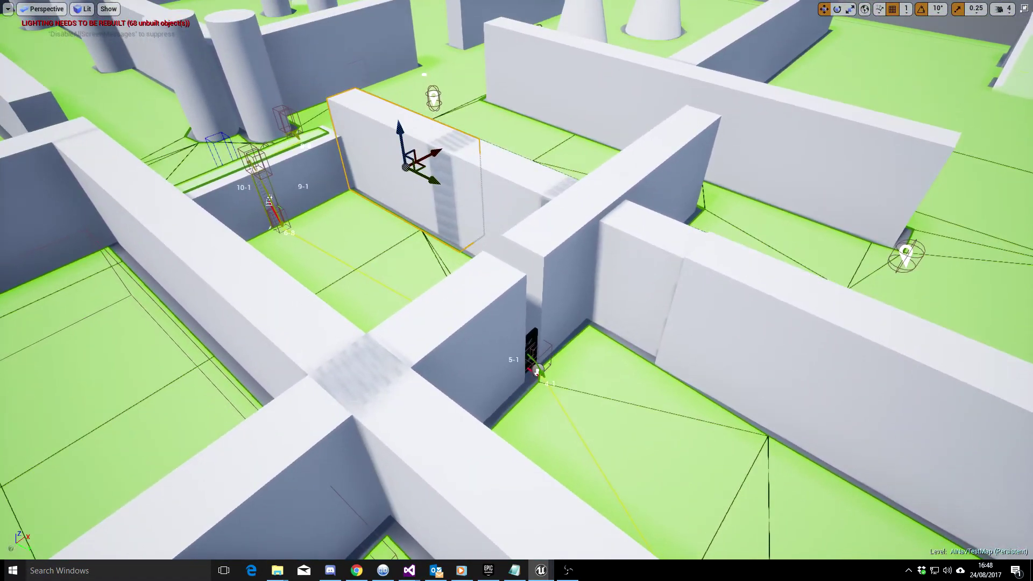
pyautogui.moveTo(504, 349); pyautogui.dragTo(495, 405, button='right')
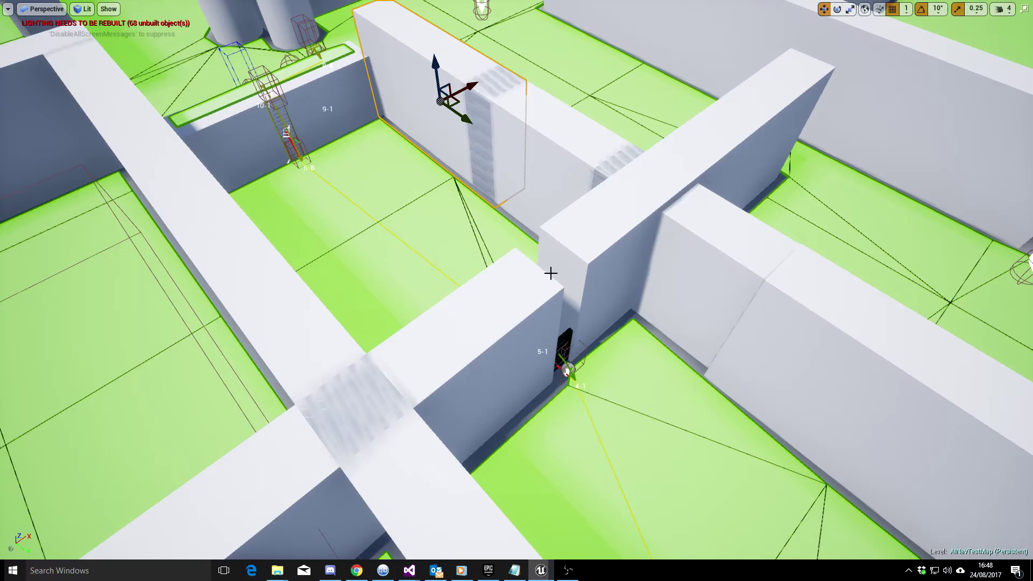
pyautogui.moveTo(551, 314)
pyautogui.mouseDown(button='right')
pyautogui.moveTo(555, 378)
pyautogui.moveTo(553, 315)
pyautogui.mouseUp(button='right')
pyautogui.moveTo(553, 319); pyautogui.dragTo(553, 404)
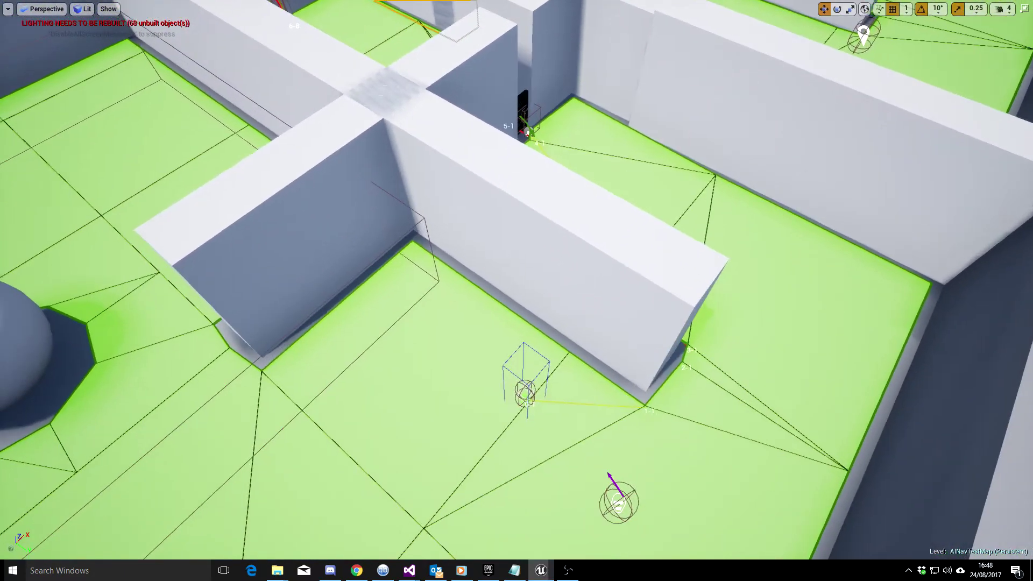
pyautogui.moveTo(514, 283); pyautogui.dragTo(510, 284, button='right')
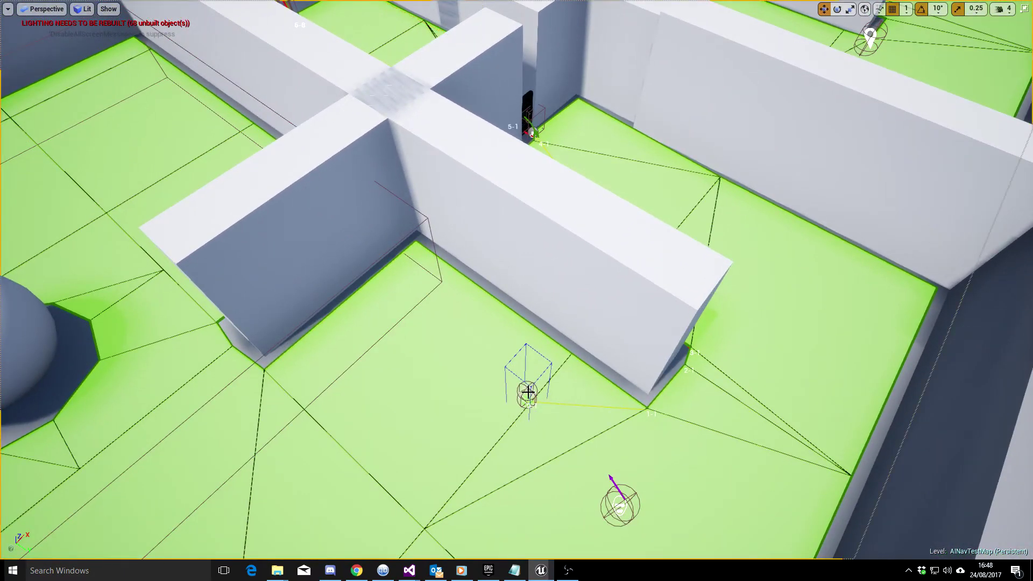
pyautogui.click(527, 396)
pyautogui.moveTo(538, 398); pyautogui.dragTo(766, 269)
pyautogui.moveTo(766, 268); pyautogui.dragTo(769, 211, button='right')
pyautogui.moveTo(597, 253)
pyautogui.mouseDown(button='right')
pyautogui.moveTo(598, 264)
pyautogui.moveTo(598, 235)
pyautogui.mouseUp(button='right')
pyautogui.scroll(4, 516, 280)
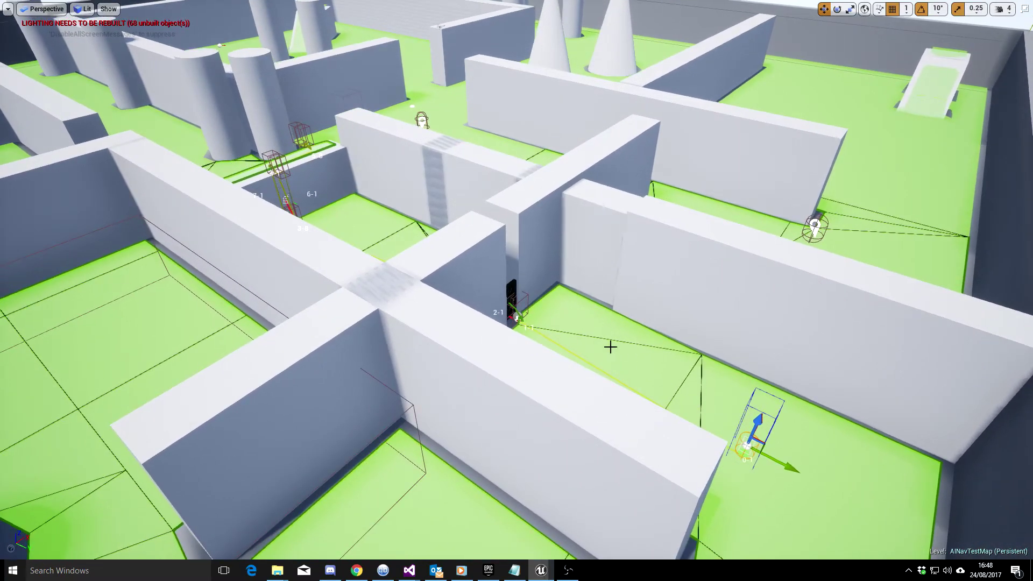
# Move the AI spawn point with the purple arrow around the wall end, right beside the path's start actor
pyautogui.moveTo(609, 310); pyautogui.dragTo(602, 350, button='right')
pyautogui.scroll(-6, 598, 340)
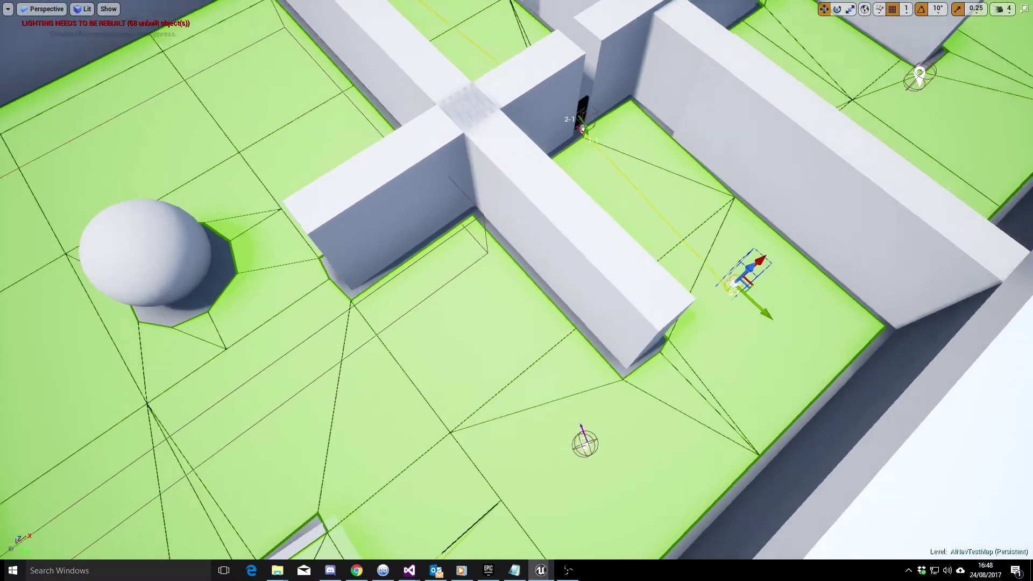
pyautogui.click(564, 455)
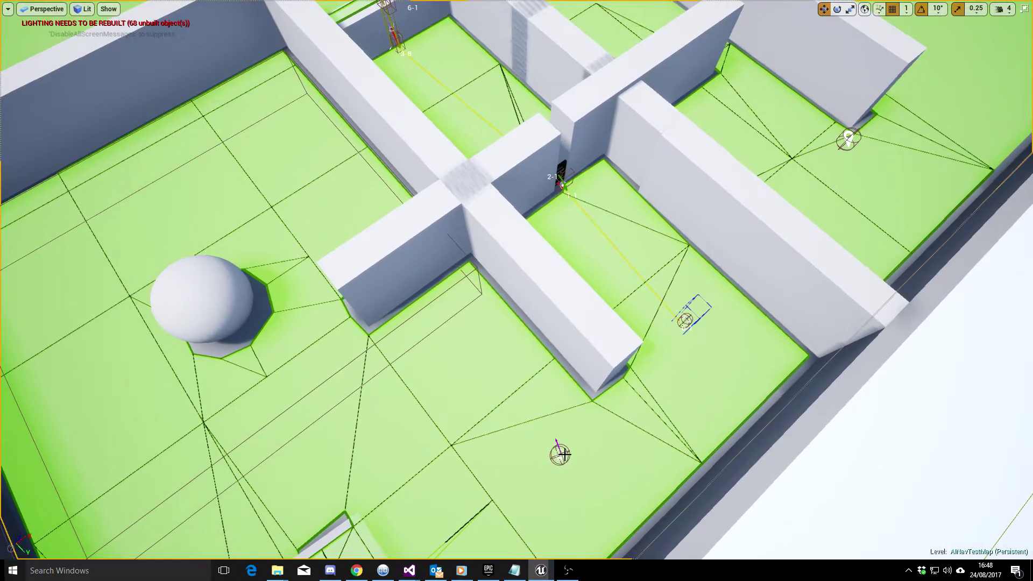
pyautogui.moveTo(556, 454); pyautogui.dragTo(560, 455)
pyautogui.scroll(2, 559, 467)
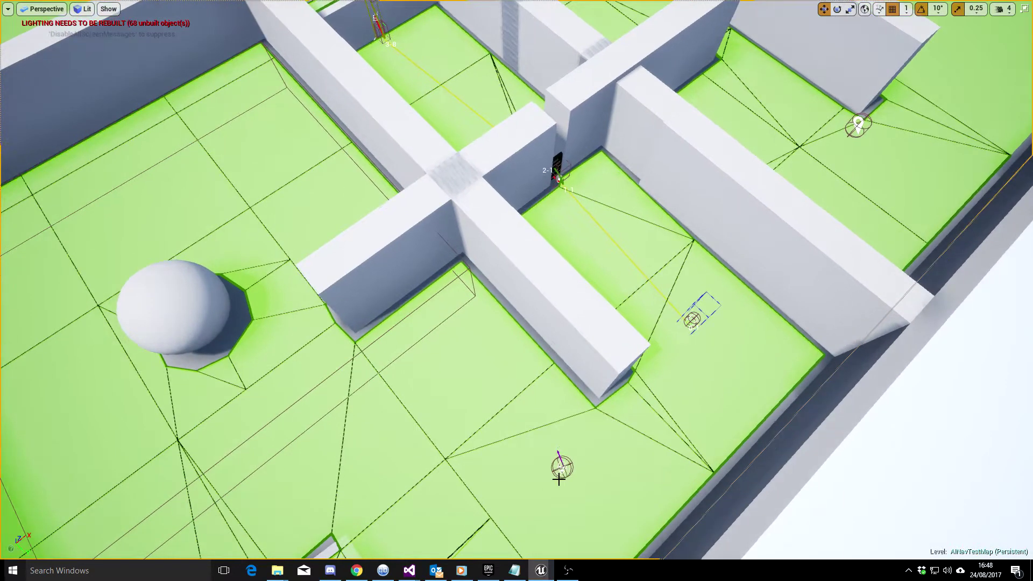
pyautogui.scroll(6, 558, 455)
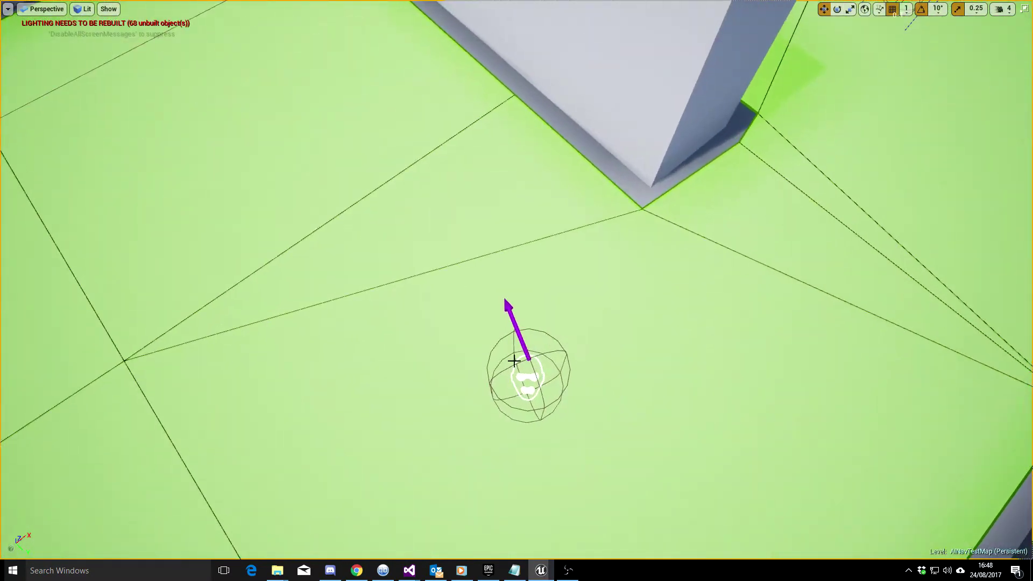
pyautogui.click(527, 377)
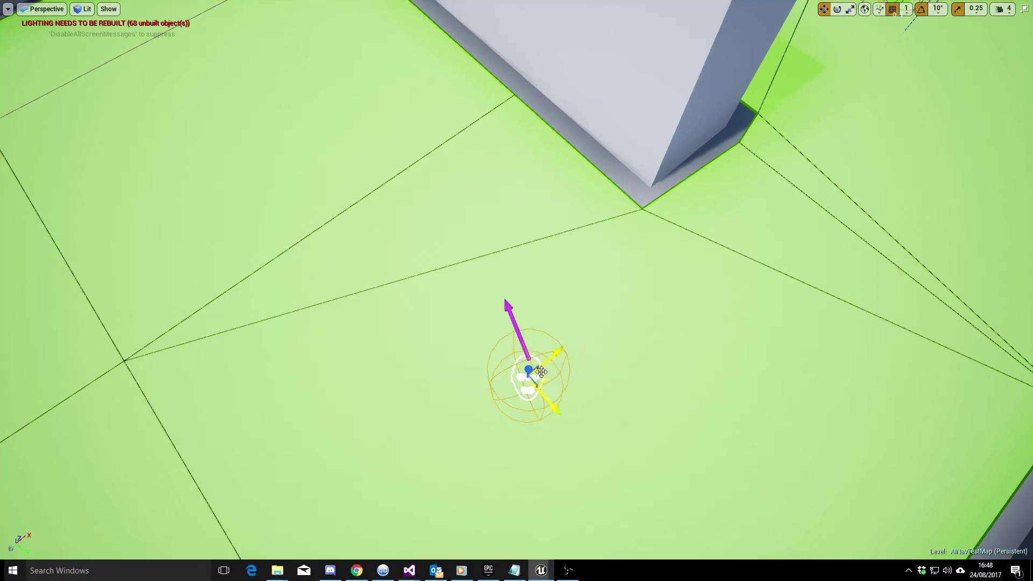
pyautogui.moveTo(527, 376); pyautogui.dragTo(881, 47)
pyautogui.scroll(-8, 719, 186)
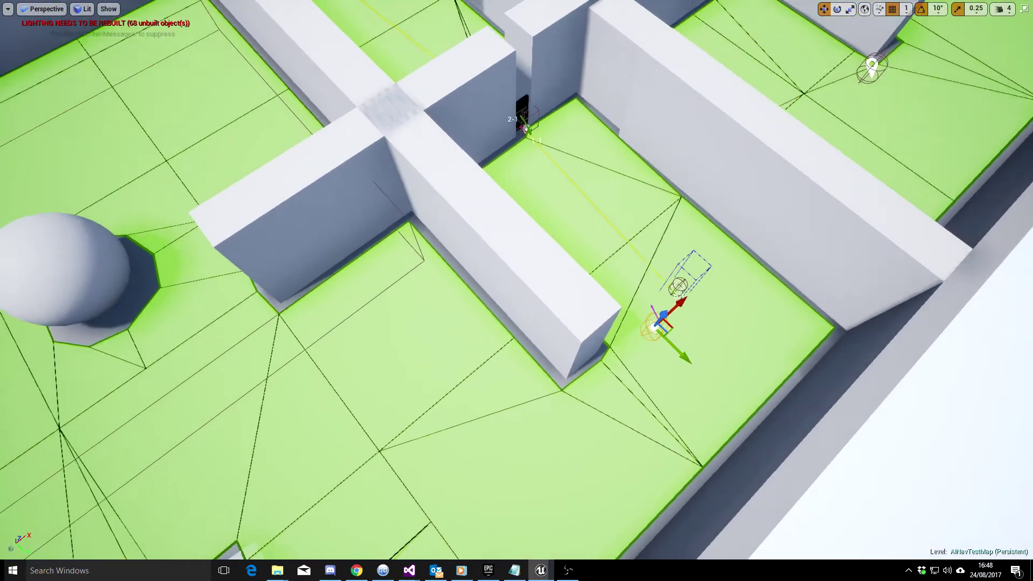
# Simulate the level and follow the AI agent through the door and across the middle room to the ladder wall
pyautogui.scroll(-3, 719, 187)
pyautogui.scroll(5, 717, 187)
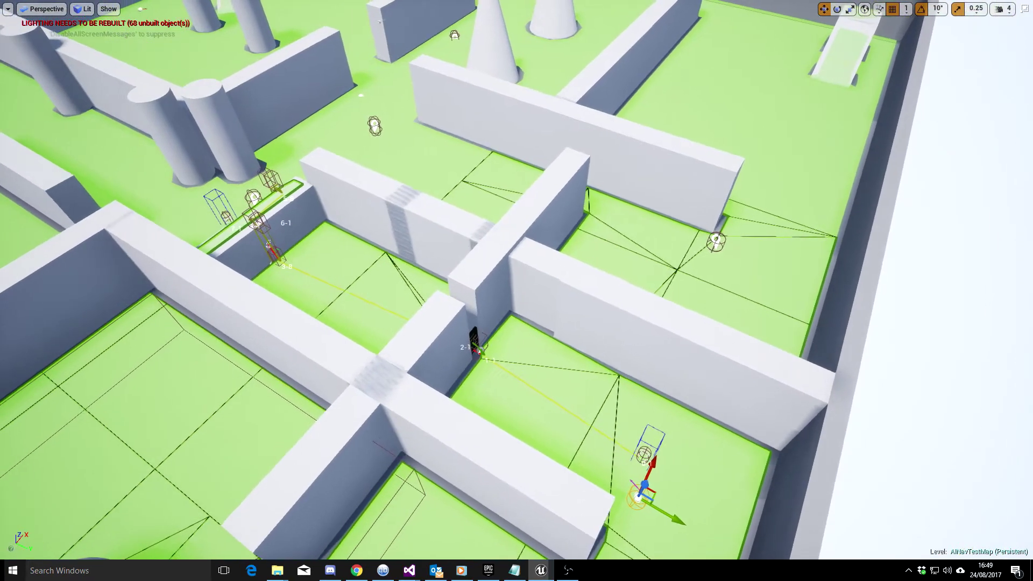
pyautogui.moveTo(717, 186); pyautogui.dragTo(712, 195, button='middle')
pyautogui.moveTo(540, 357); pyautogui.dragTo(545, 396, button='middle')
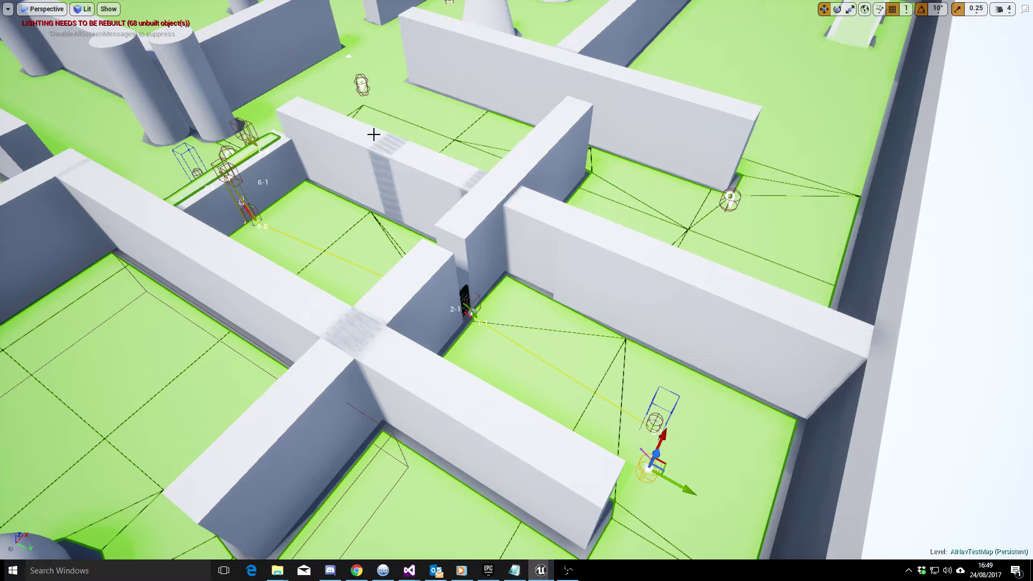
pyautogui.press('g')
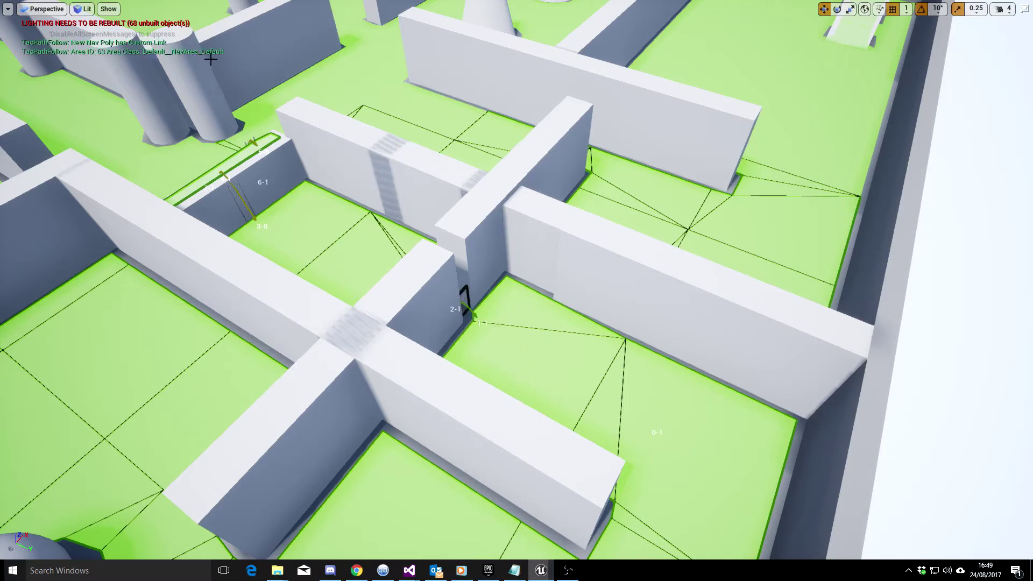
pyautogui.moveTo(501, 359); pyautogui.dragTo(554, 402, button='right')
pyautogui.moveTo(748, 324); pyautogui.dragTo(747, 324, button='right')
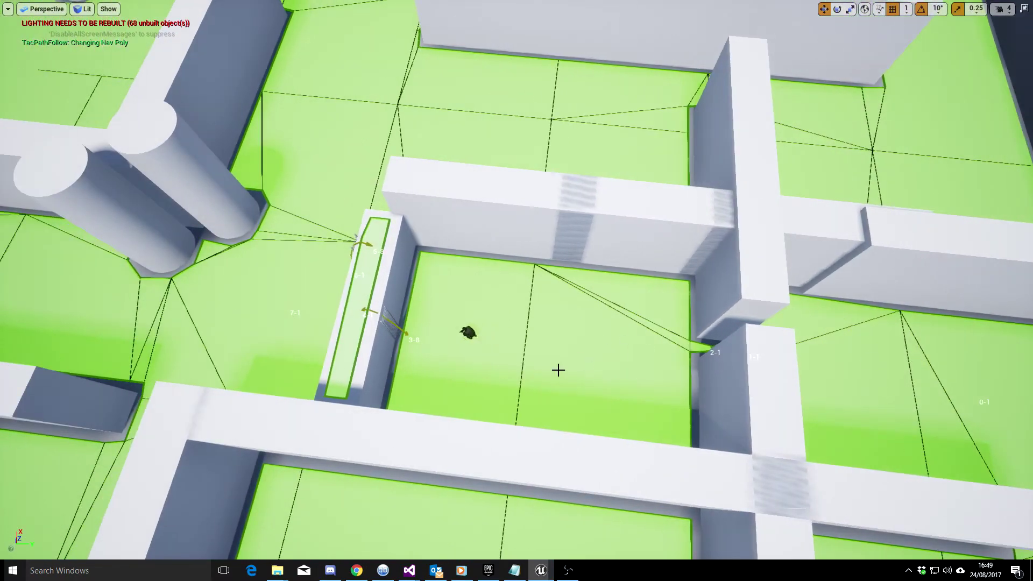
pyautogui.press('a')
pyautogui.moveTo(583, 381); pyautogui.dragTo(583, 381, button='right')
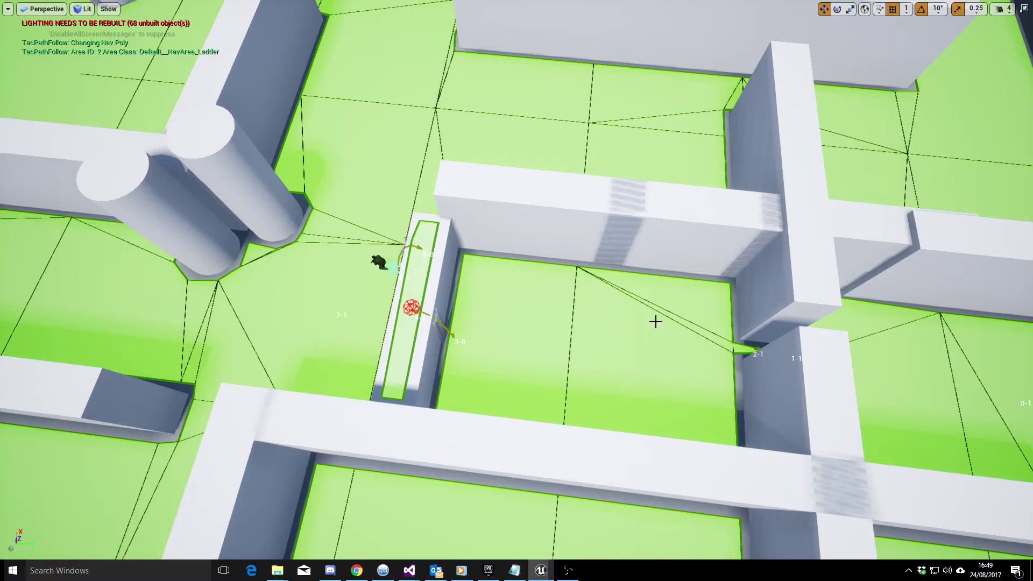
# Examine the AI agent's movement around the raised platform and its ladder links, and stop the simulation
pyautogui.press('a')
pyautogui.moveTo(655, 320); pyautogui.dragTo(655, 310, button='right')
pyautogui.press('w')
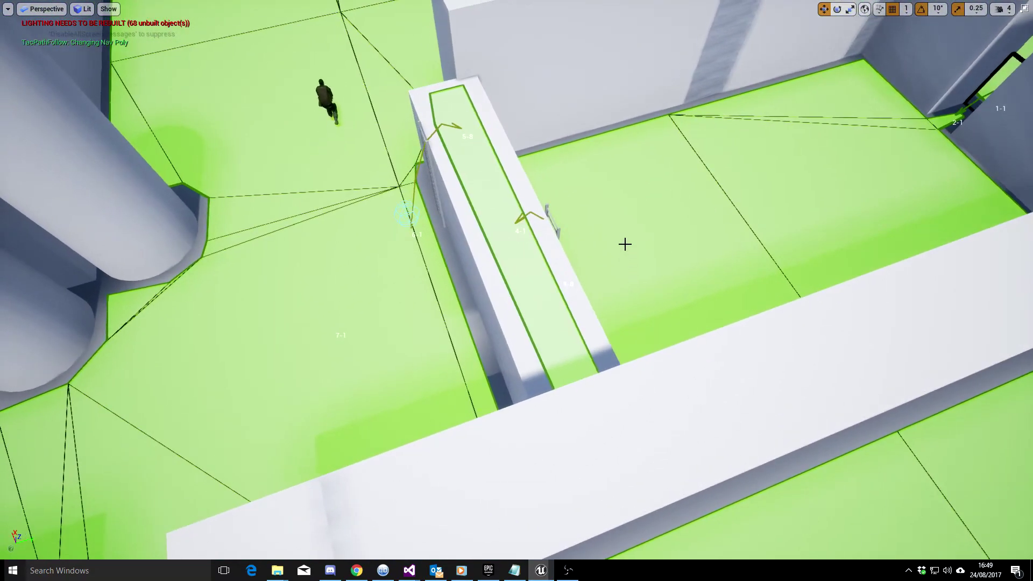
pyautogui.press('e')
pyautogui.moveTo(624, 226); pyautogui.dragTo(622, 221, button='right')
pyautogui.press('q')
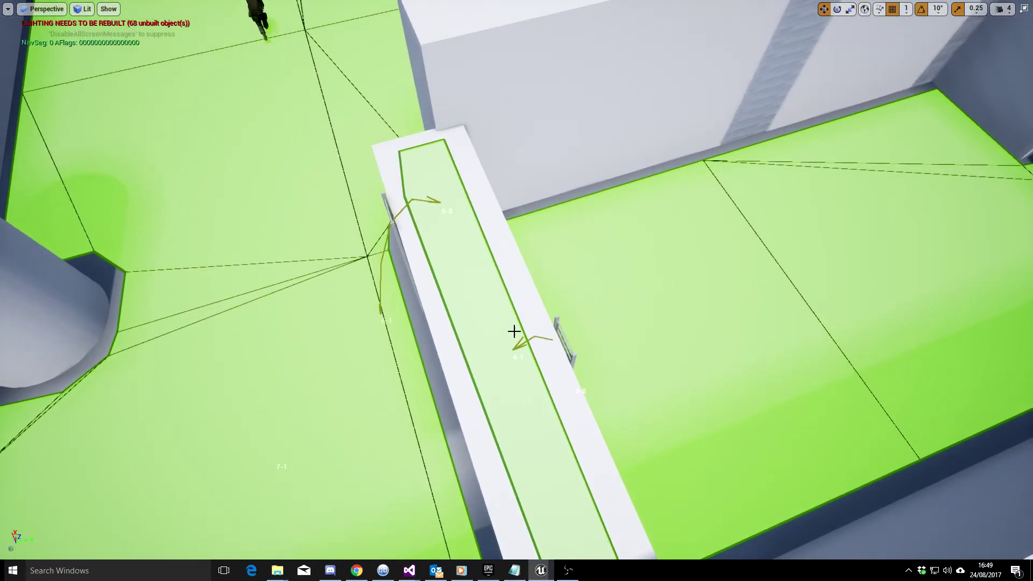
pyautogui.moveTo(516, 299); pyautogui.dragTo(516, 299, button='right')
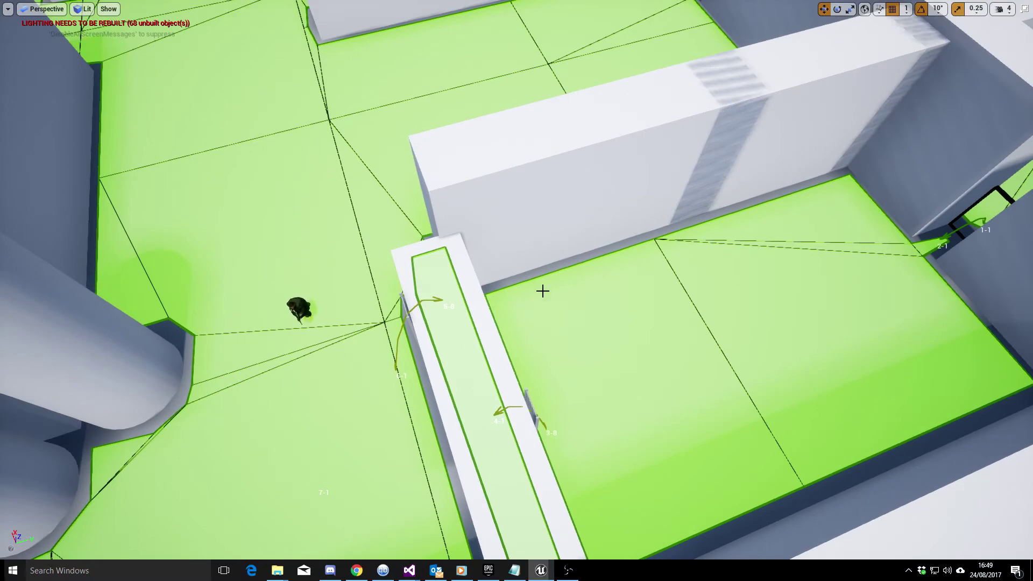
pyautogui.moveTo(426, 282); pyautogui.dragTo(426, 283, button='middle')
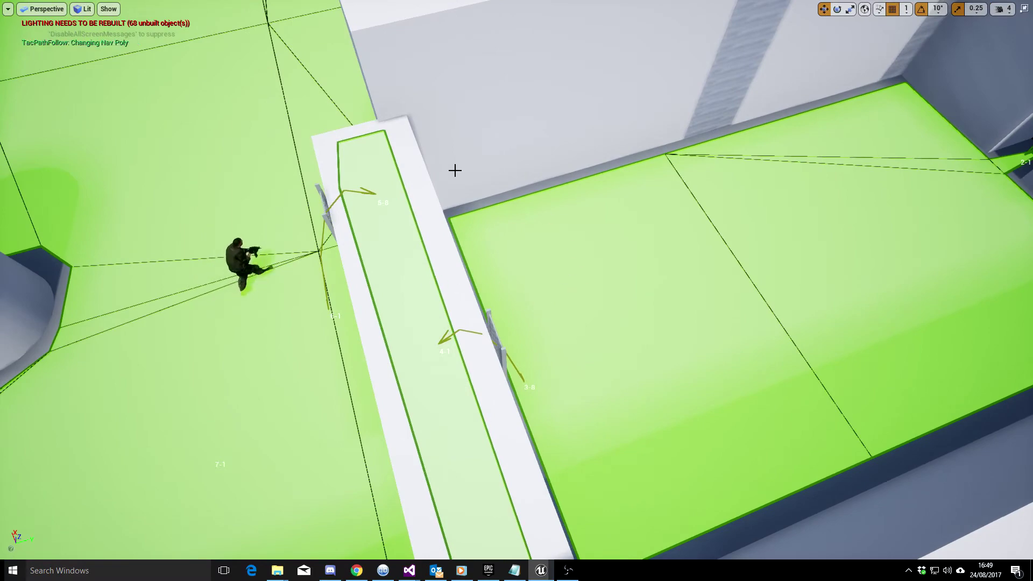
pyautogui.moveTo(455, 178); pyautogui.dragTo(455, 178)
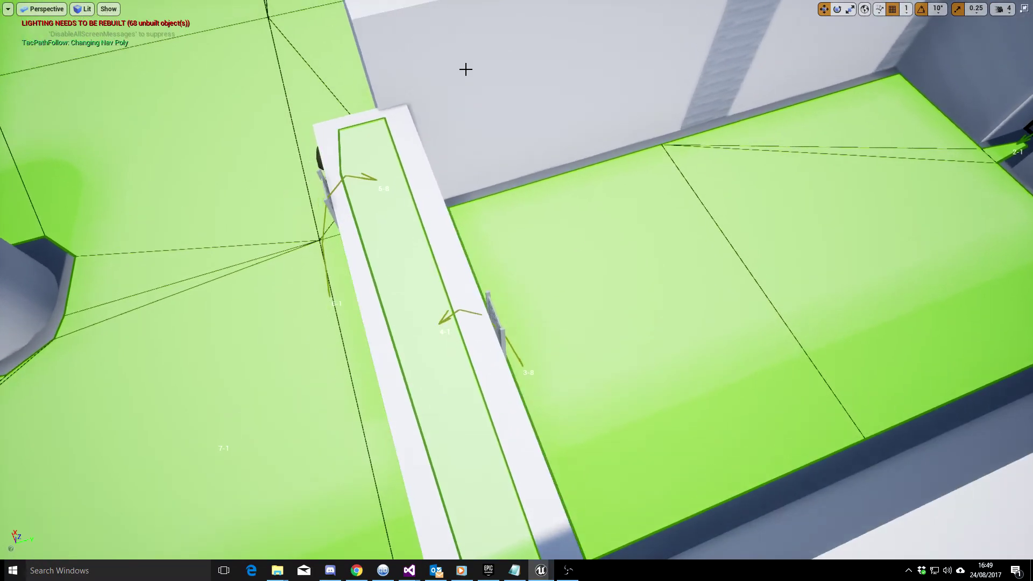
pyautogui.press('Escape')
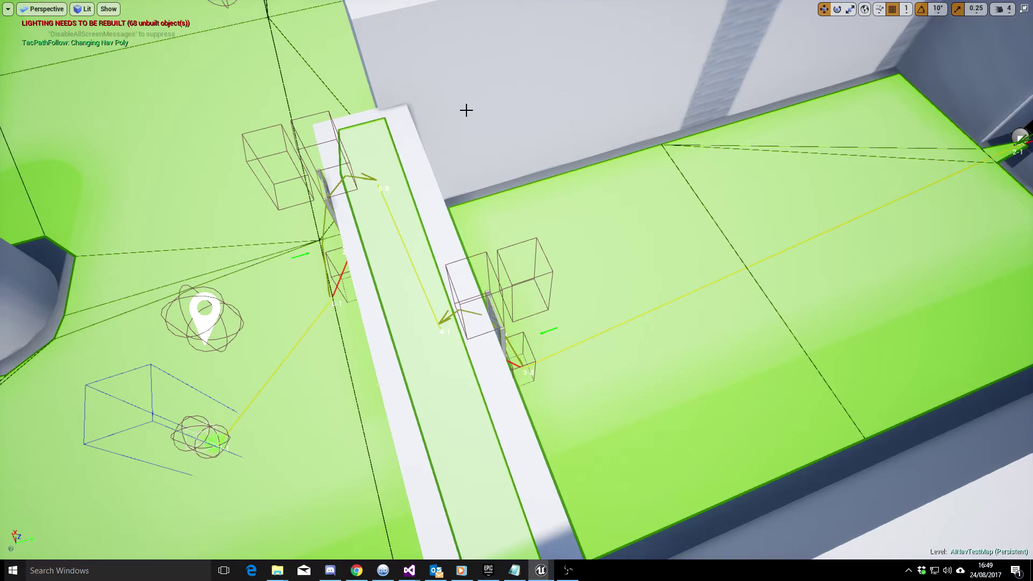
# Run the simulation again to watch the AI agent cross the ladder wall and move through the far corridor, and end it
pyautogui.hotkey('alt', 's')
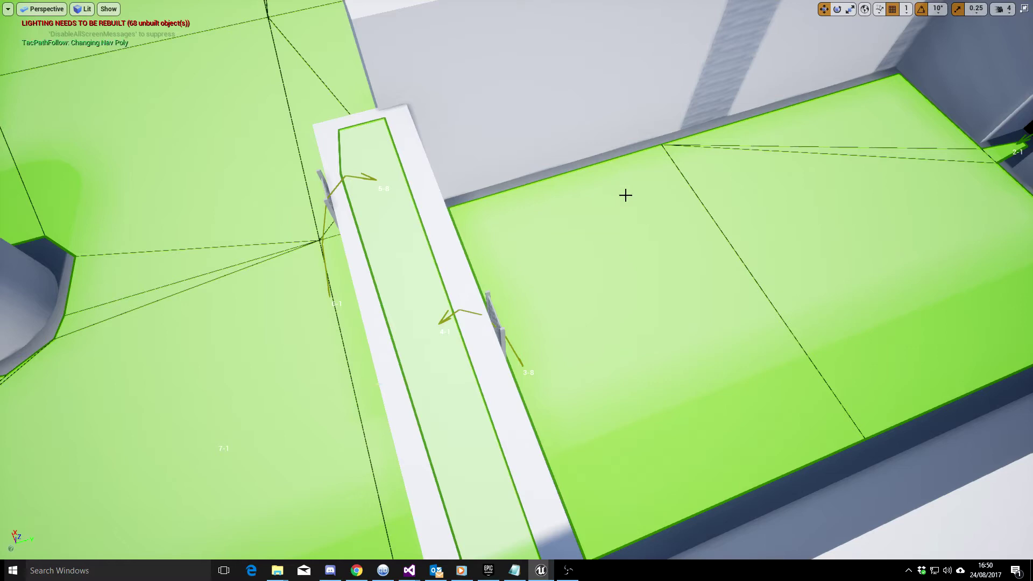
pyautogui.moveTo(560, 388); pyautogui.dragTo(644, 345, button='middle')
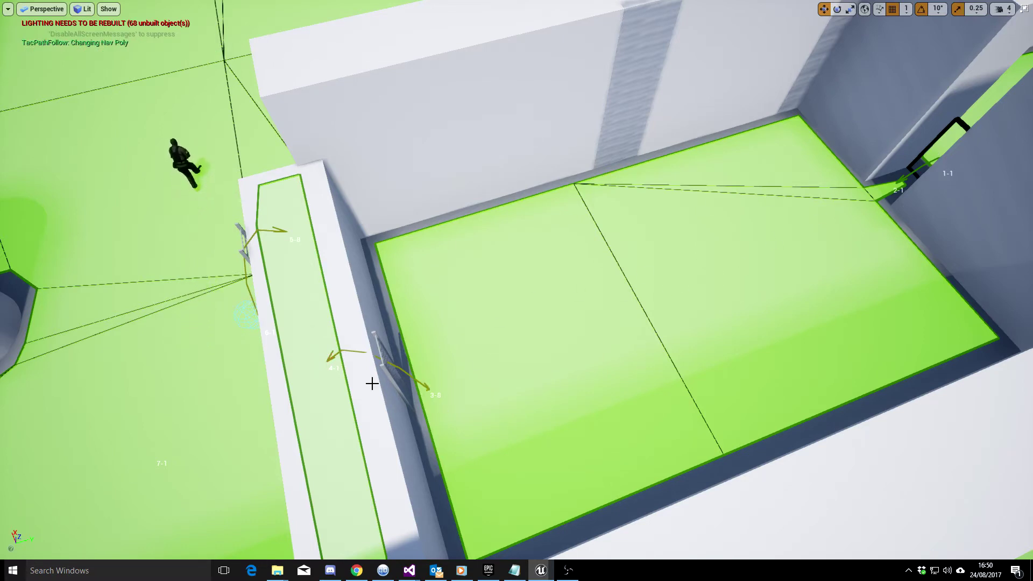
pyautogui.moveTo(429, 377); pyautogui.dragTo(390, 314, button='middle')
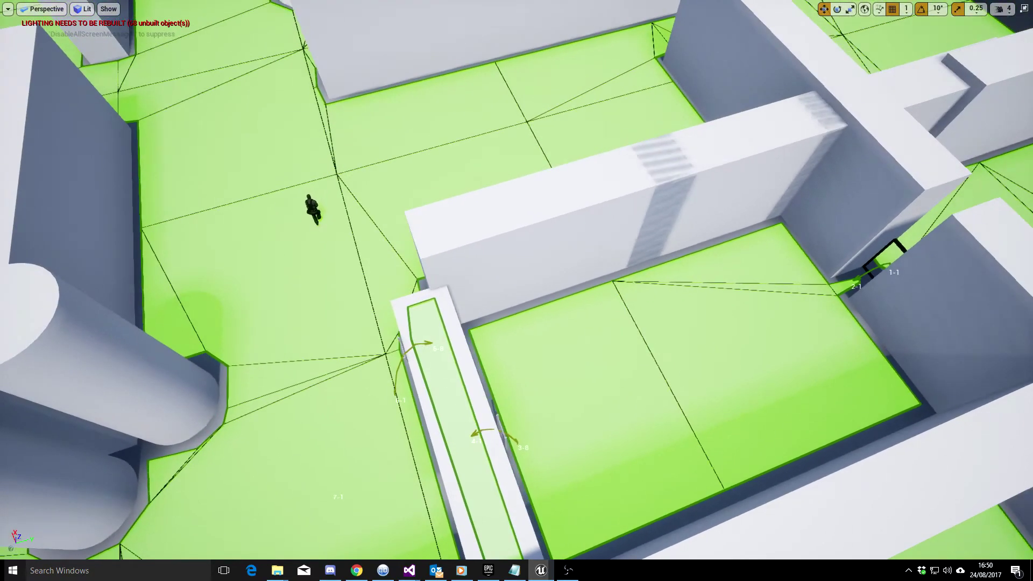
pyautogui.moveTo(461, 368); pyautogui.dragTo(462, 345, button='right')
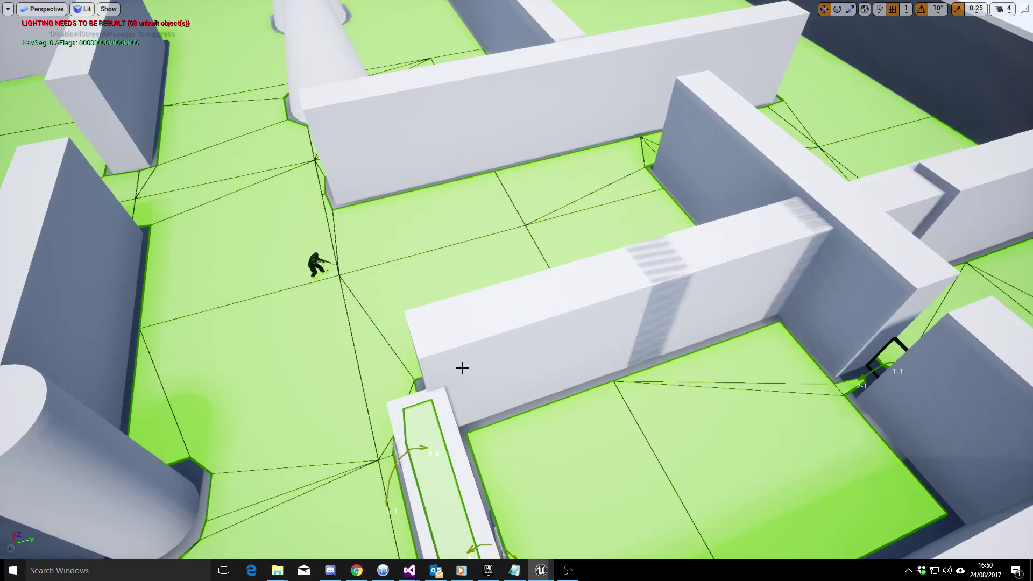
pyautogui.scroll(2, 457, 379)
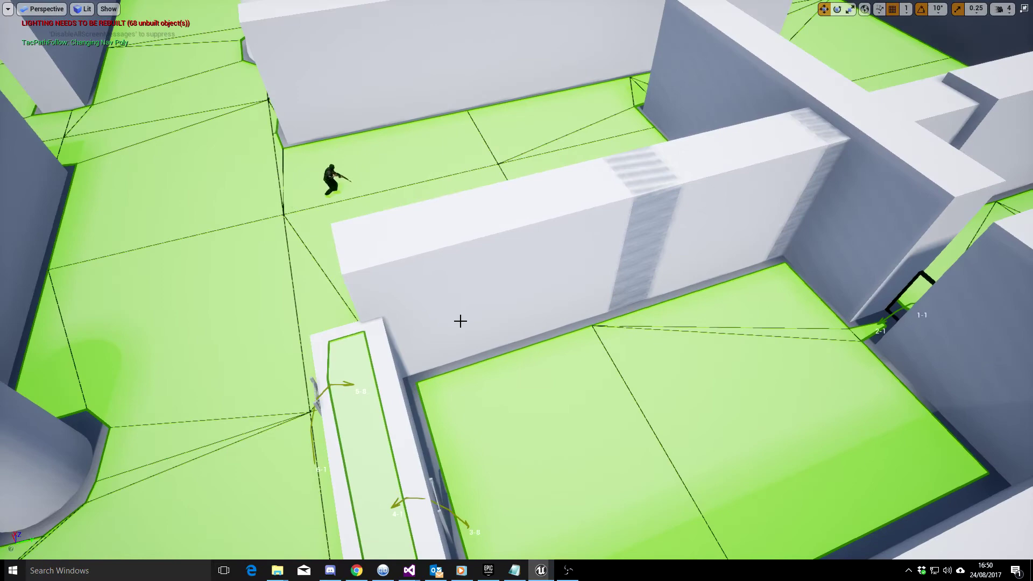
pyautogui.press('Escape')
# Move the navigation path's end actor along the corridor behind the ladder wall, next to the farther target point
pyautogui.moveTo(464, 326); pyautogui.dragTo(506, 356, button='right')
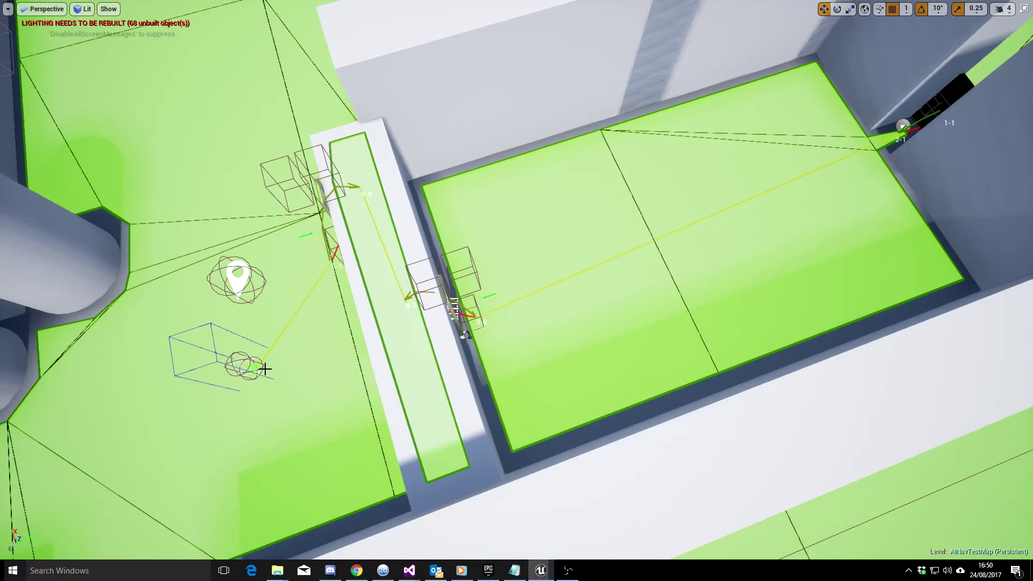
pyautogui.click(250, 359)
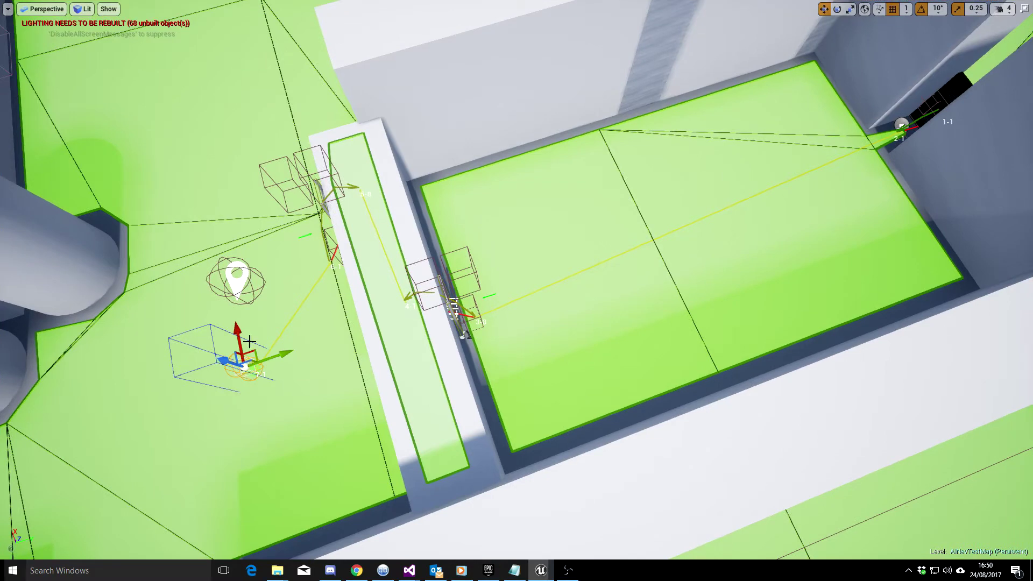
pyautogui.moveTo(252, 353); pyautogui.dragTo(257, 33)
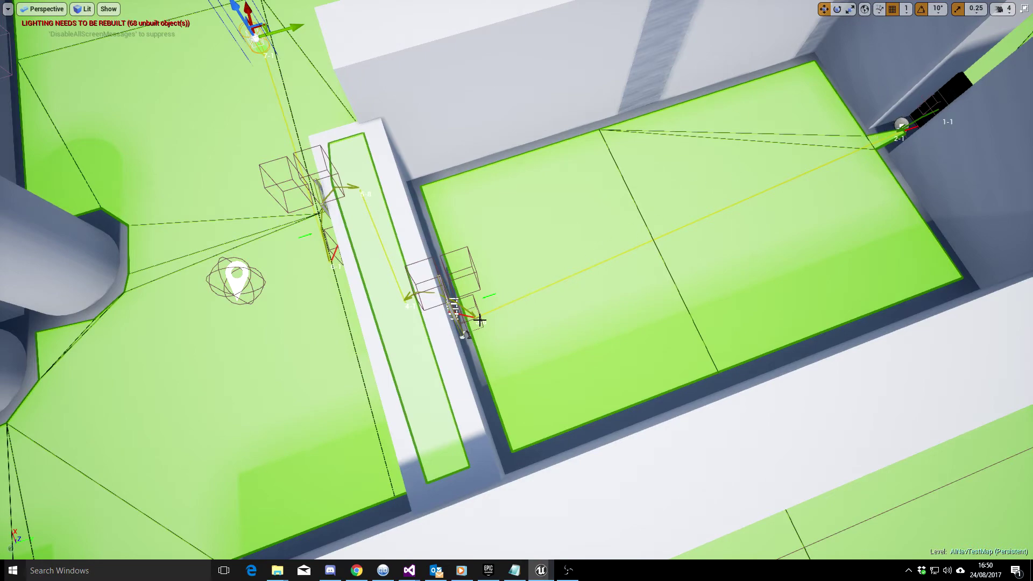
pyautogui.press('w')
pyautogui.moveTo(492, 309); pyautogui.dragTo(499, 318, button='right')
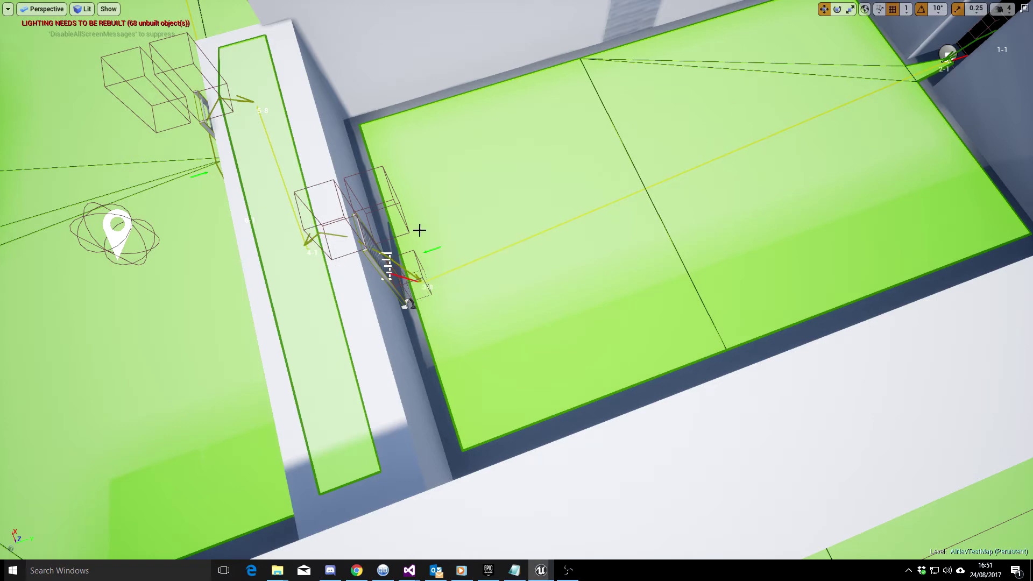
pyautogui.scroll(-3, 498, 281)
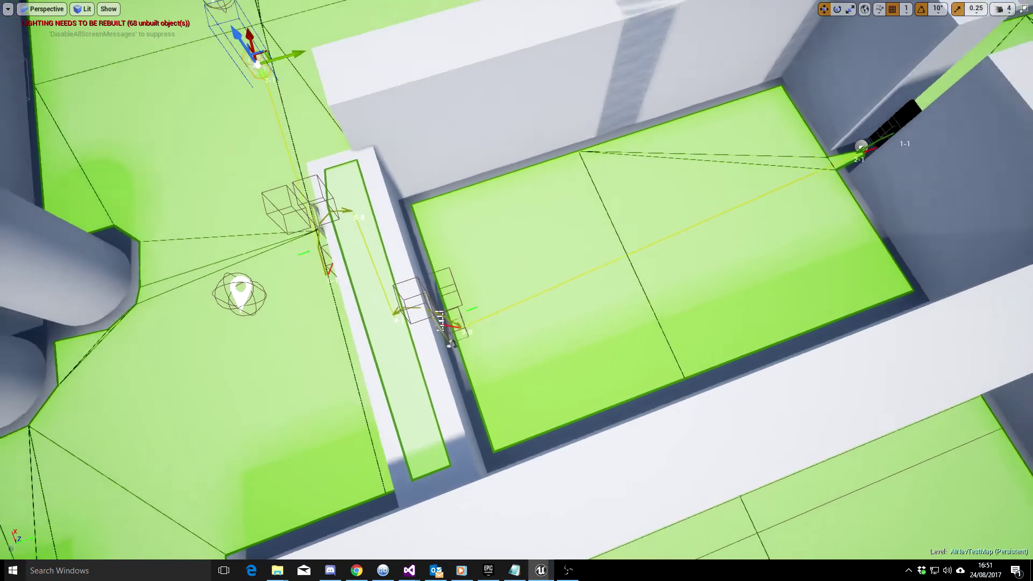
pyautogui.moveTo(569, 305)
pyautogui.mouseDown(button='right')
pyautogui.moveTo(572, 271)
pyautogui.moveTo(569, 286)
pyautogui.mouseUp(button='right')
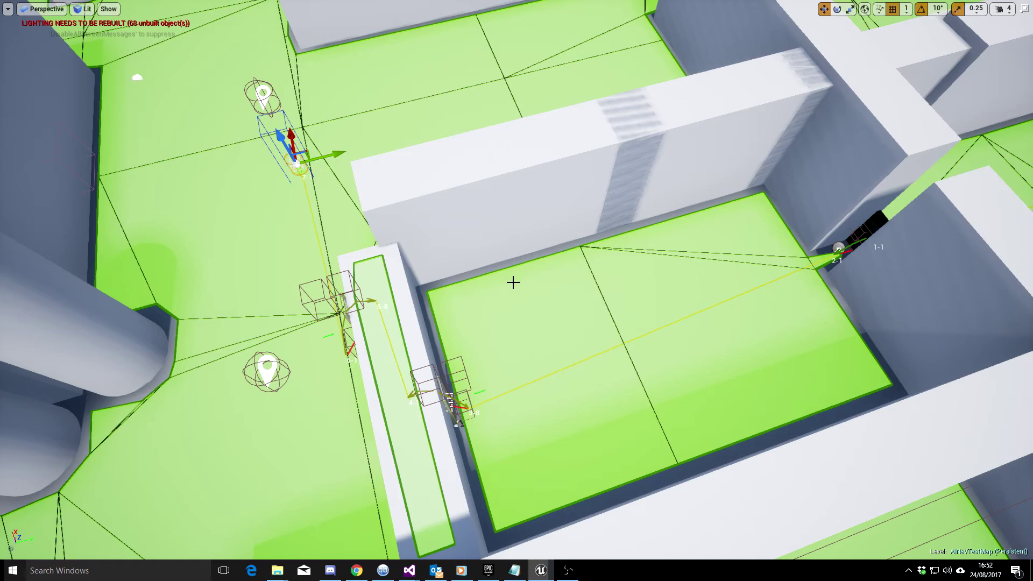
pyautogui.moveTo(579, 322); pyautogui.dragTo(688, 296, button='middle')
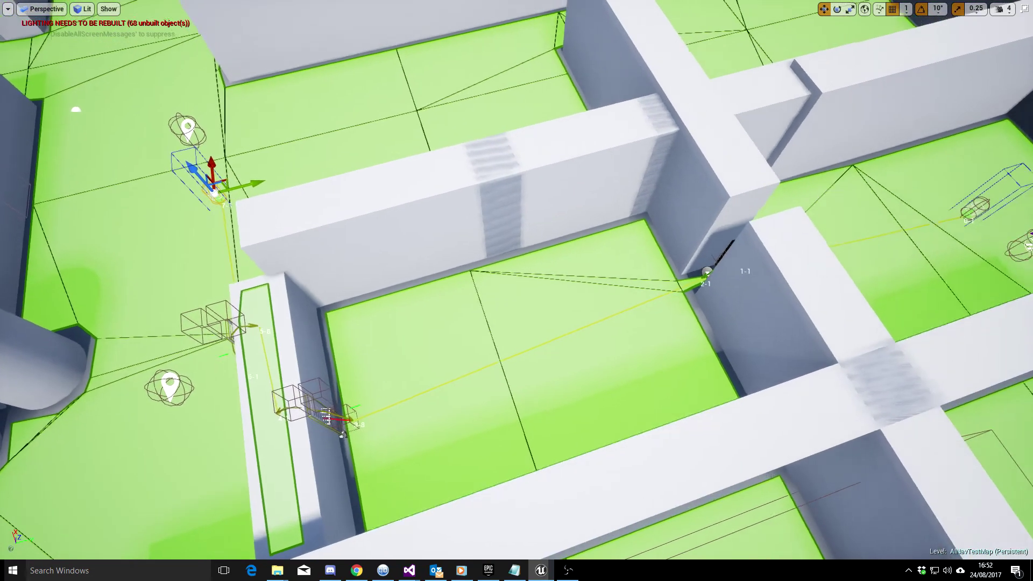
pyautogui.moveTo(574, 325); pyautogui.dragTo(586, 346, button='right')
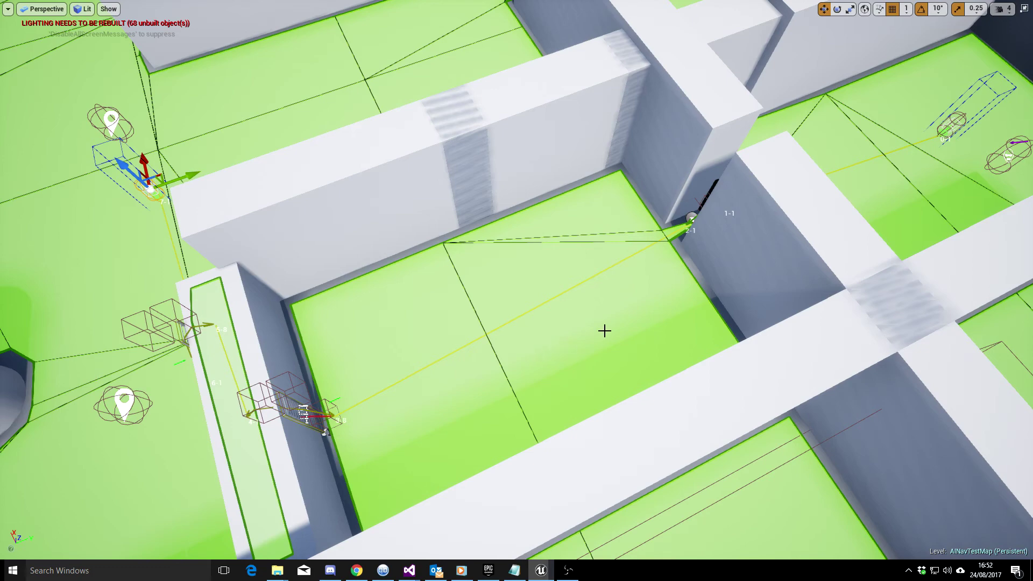
# Examine the navigation path from the doorway across the middle room and over the ladder wall to the end actor
pyautogui.moveTo(634, 329); pyautogui.dragTo(613, 314, button='right')
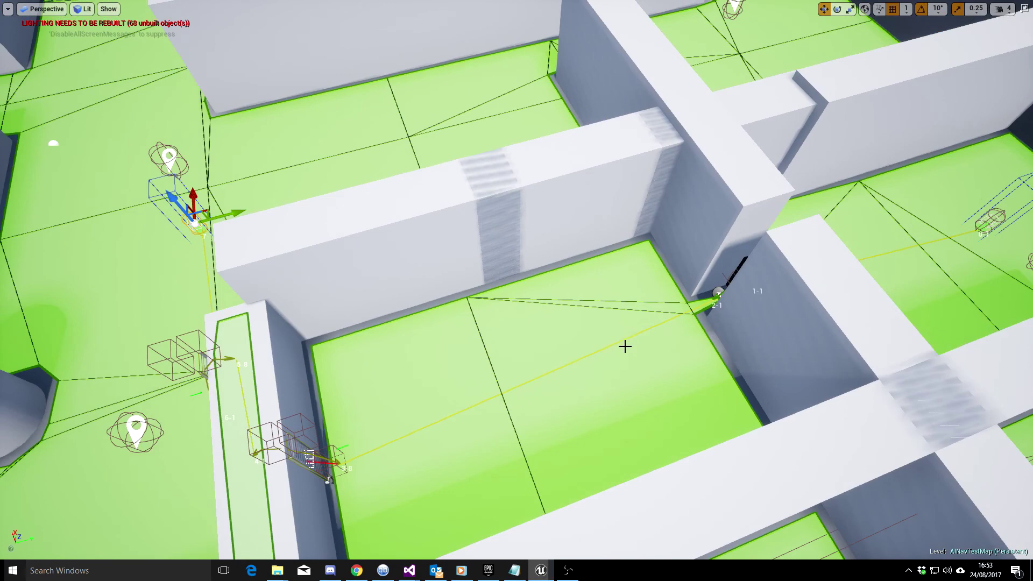
pyautogui.moveTo(559, 379); pyautogui.dragTo(579, 315, button='middle')
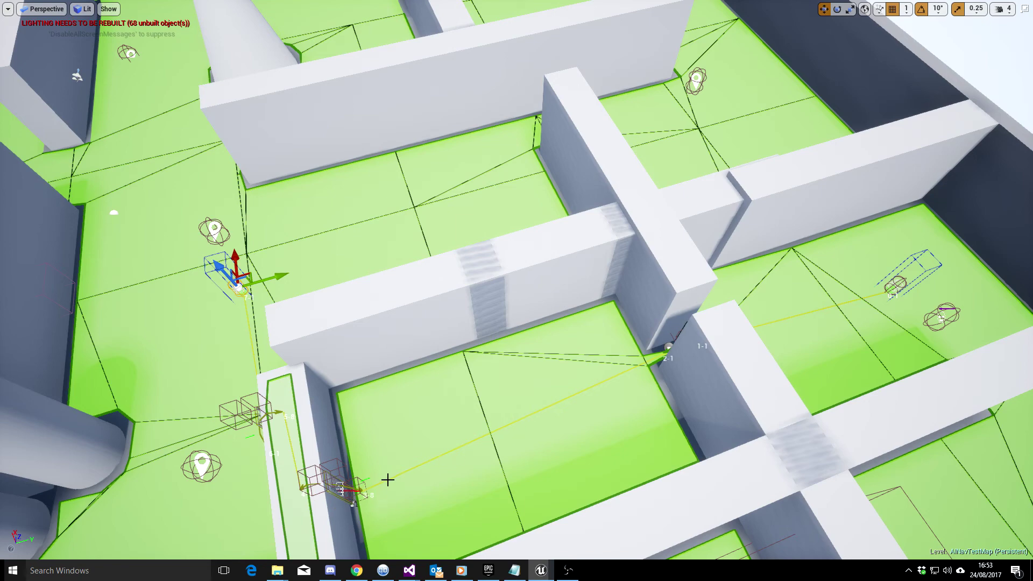
pyautogui.moveTo(388, 480); pyautogui.dragTo(372, 538, button='middle')
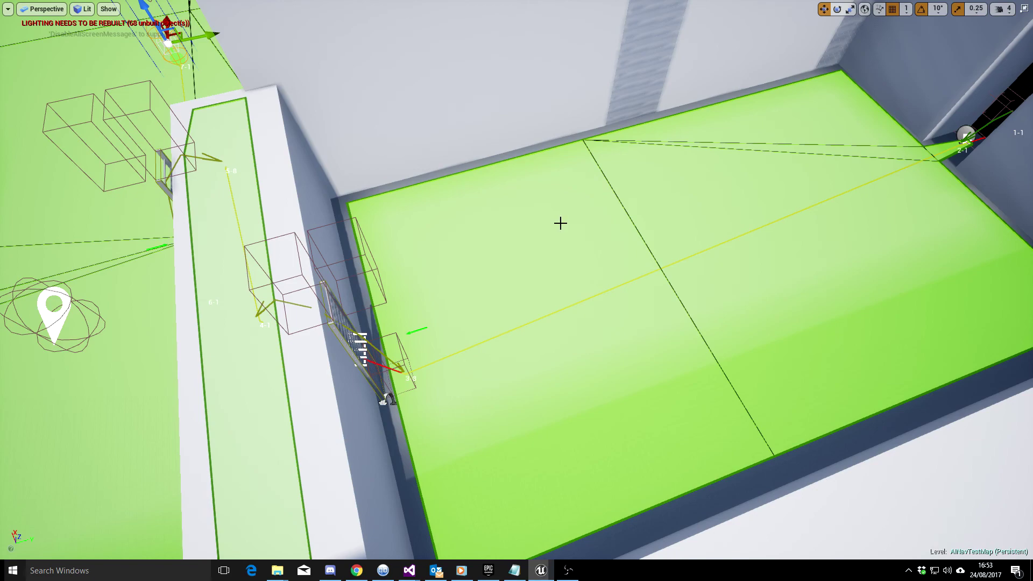
pyautogui.moveTo(640, 265); pyautogui.dragTo(678, 258, button='right')
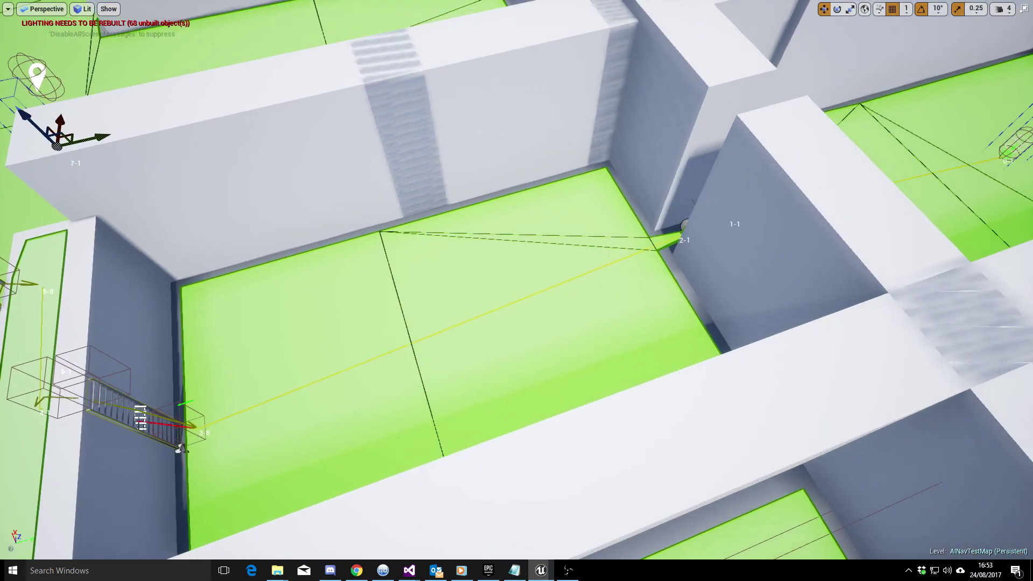
pyautogui.moveTo(465, 307)
pyautogui.mouseDown(button='right')
pyautogui.moveTo(592, 317)
pyautogui.moveTo(465, 308)
pyautogui.moveTo(452, 318)
pyautogui.moveTo(475, 319)
pyautogui.mouseUp(button='right')
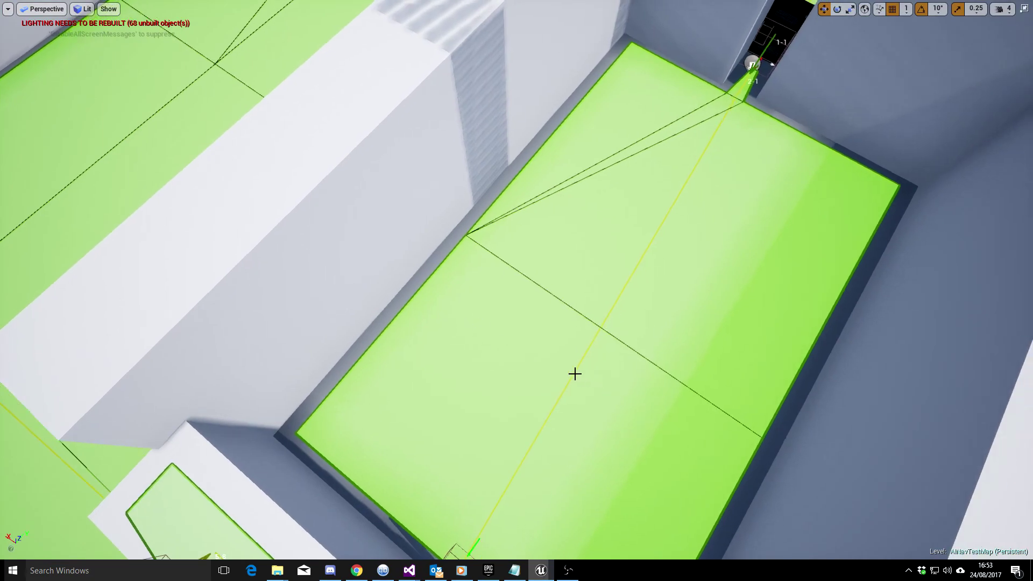
pyautogui.moveTo(572, 373)
pyautogui.mouseDown(button='right')
pyautogui.moveTo(511, 344)
pyautogui.moveTo(568, 381)
pyautogui.moveTo(571, 373)
pyautogui.moveTo(564, 407)
pyautogui.moveTo(590, 347)
pyautogui.moveTo(575, 363)
pyautogui.mouseUp(button='right')
pyautogui.scroll(-4, 580, 366)
pyautogui.scroll(4, 580, 365)
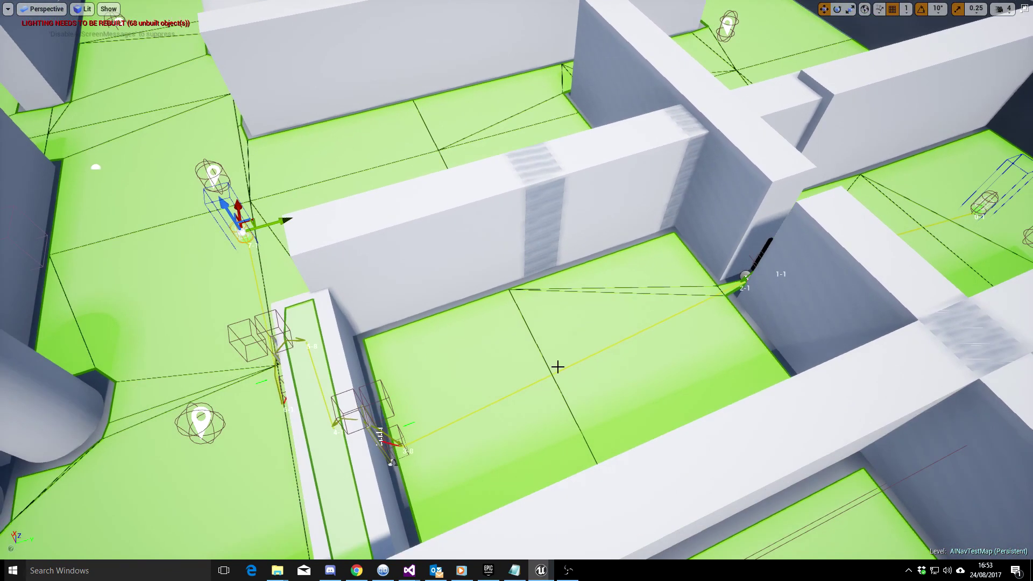